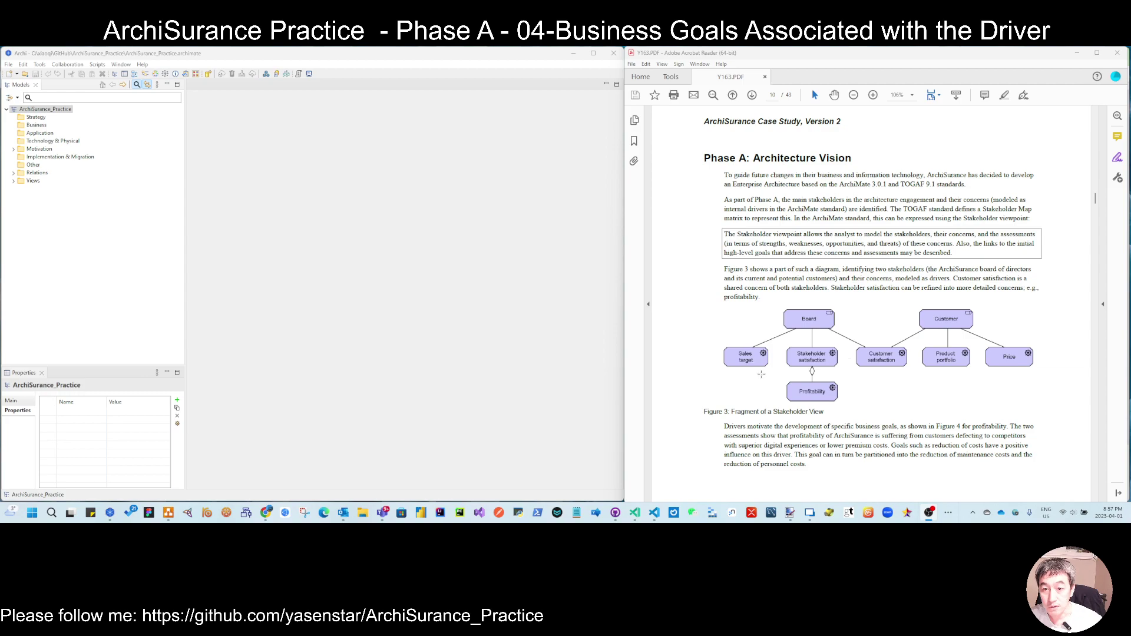
Step: Scroll Y163.PDF to Figure 4 on page 11 and expand Archi's Views folder
scroll(773, 277, down, 1)
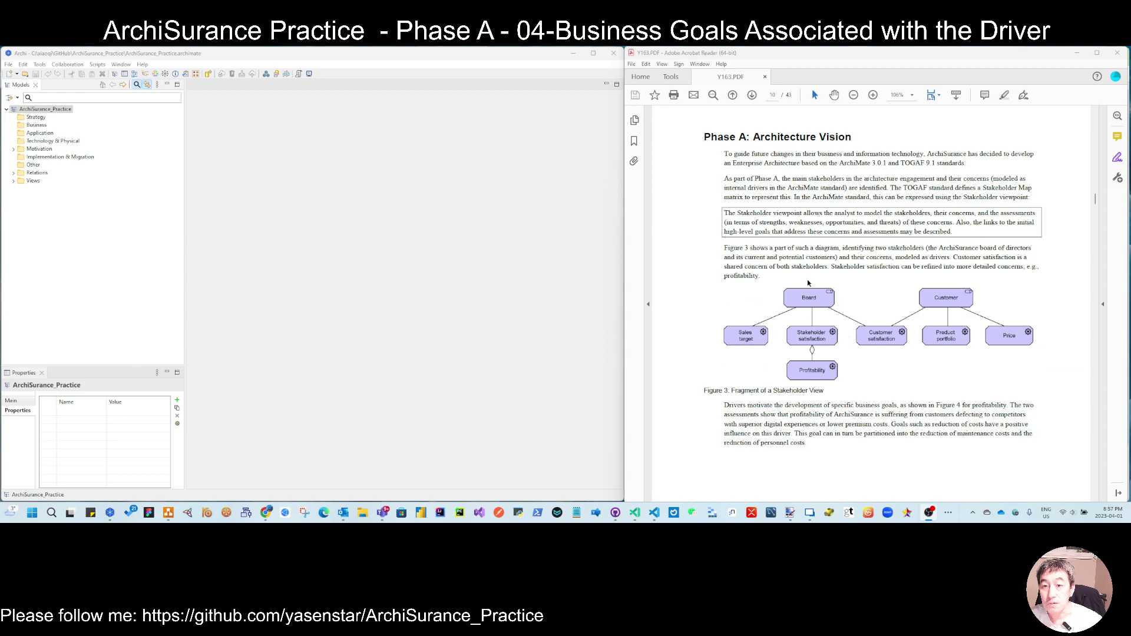
scroll(837, 272, down, 1)
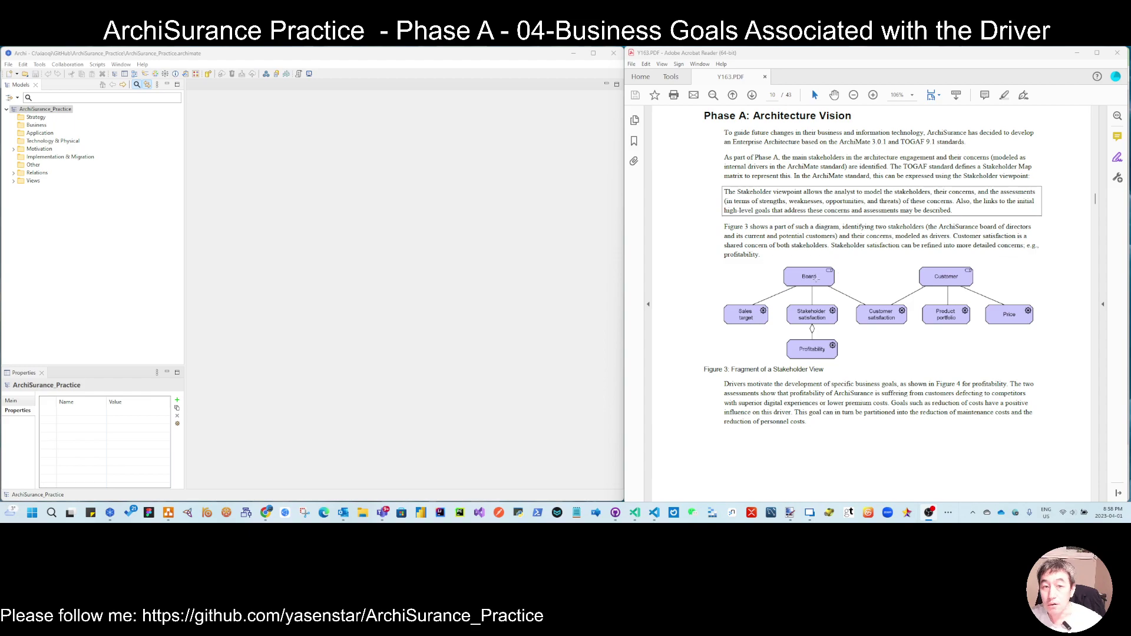
click(35, 150)
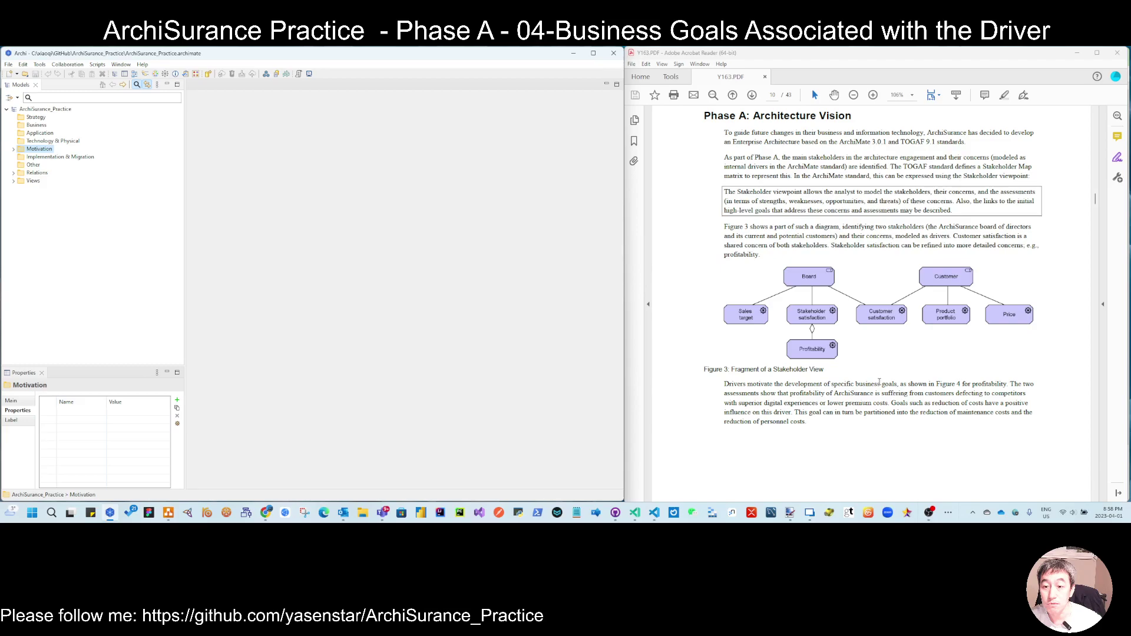
scroll(894, 390, down, 1)
scroll(894, 389, down, 5)
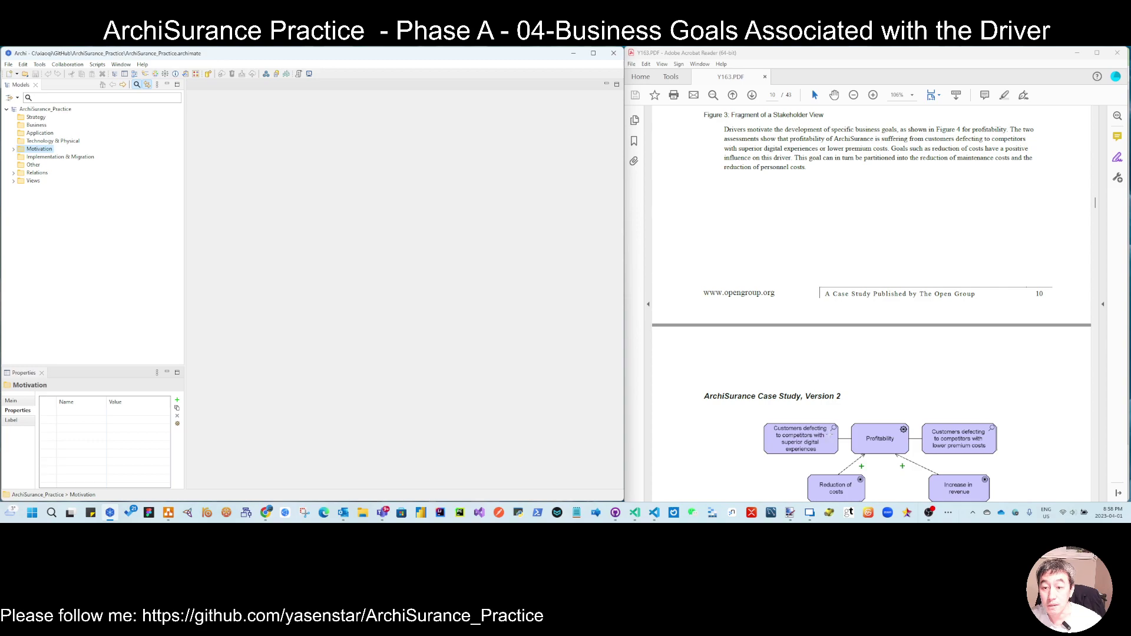
scroll(928, 426, down, 3)
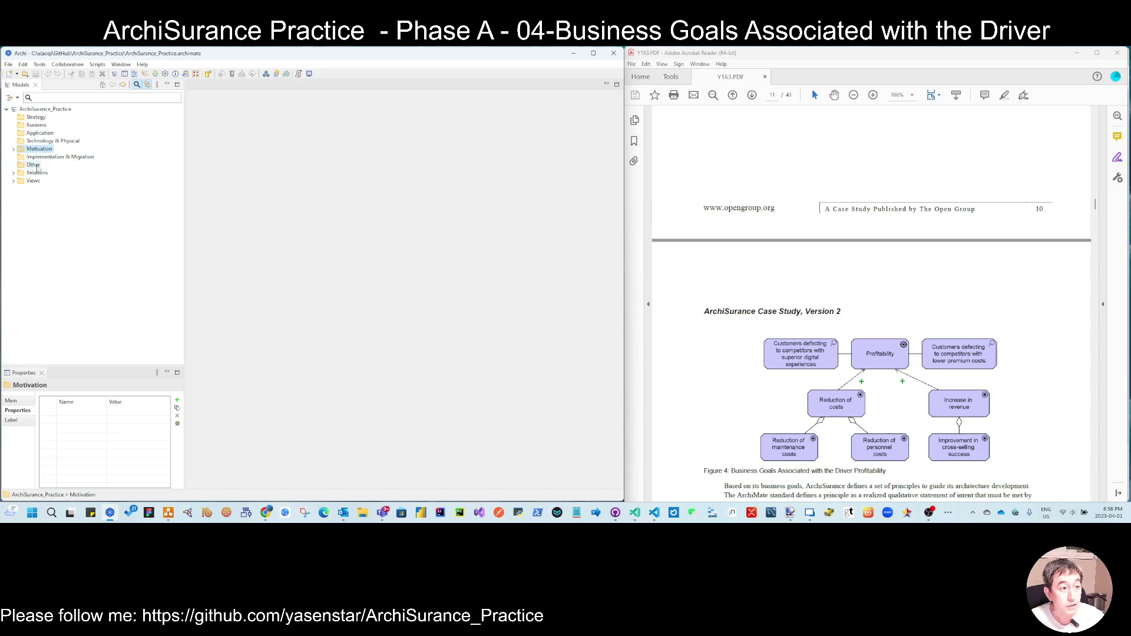
click(13, 181)
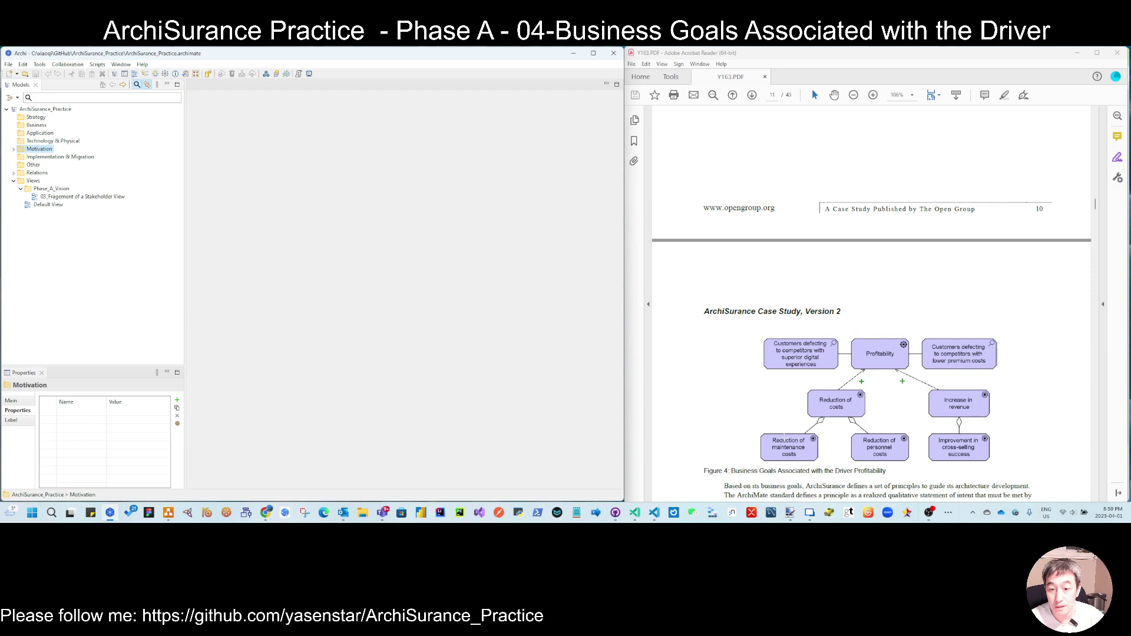
Step: Duplicate Default View into Phase_A_Vision, renamed '04 Business Goals Associated with the Driver Profitability'
drag(731, 471, 886, 471)
key(ctrl+c)
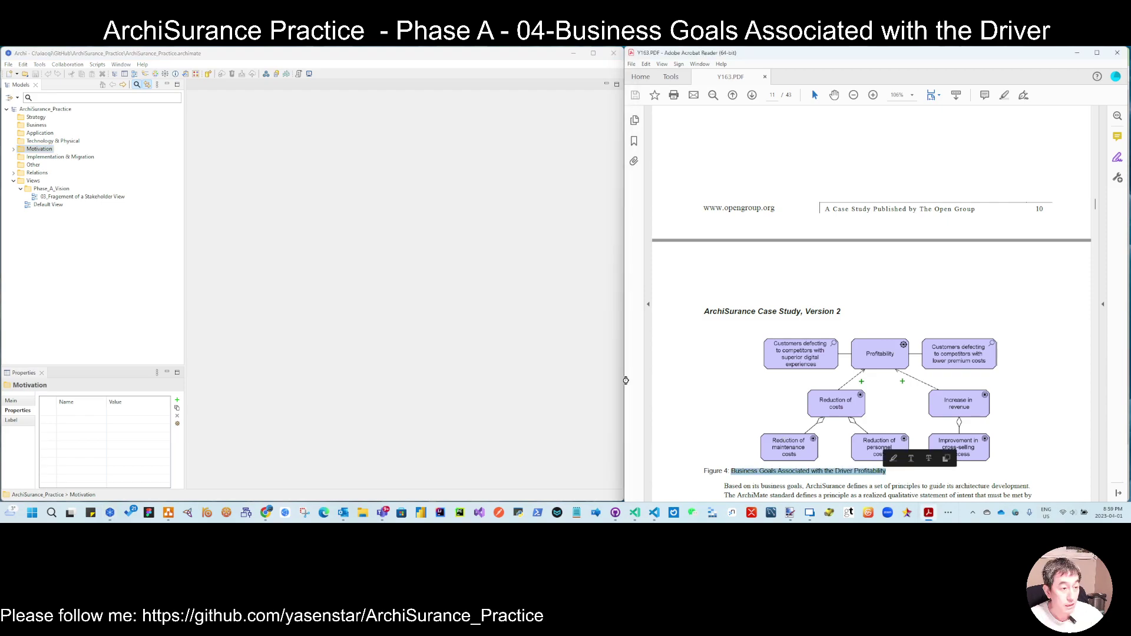
double_click(49, 205)
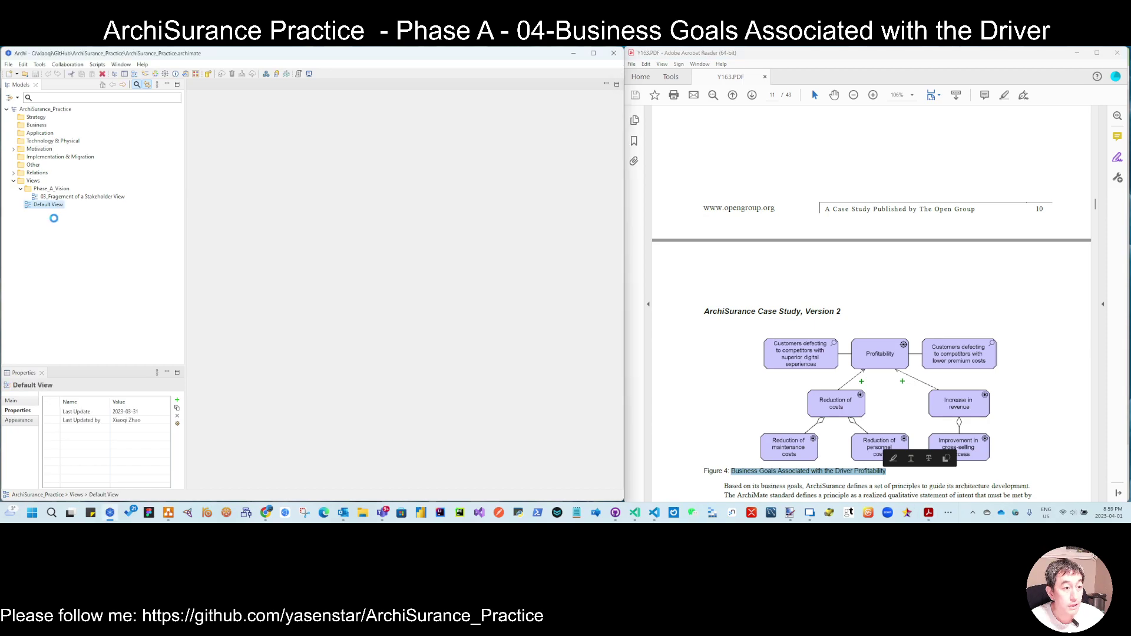
drag(54, 213, 59, 194)
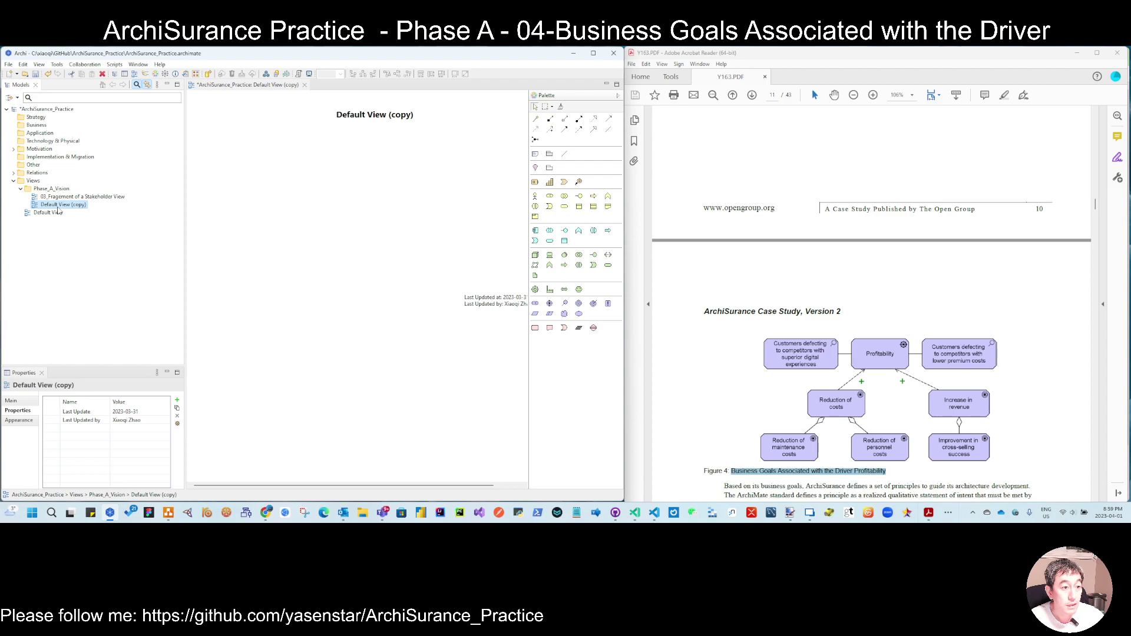
key(F2)
key(ctrl+v)
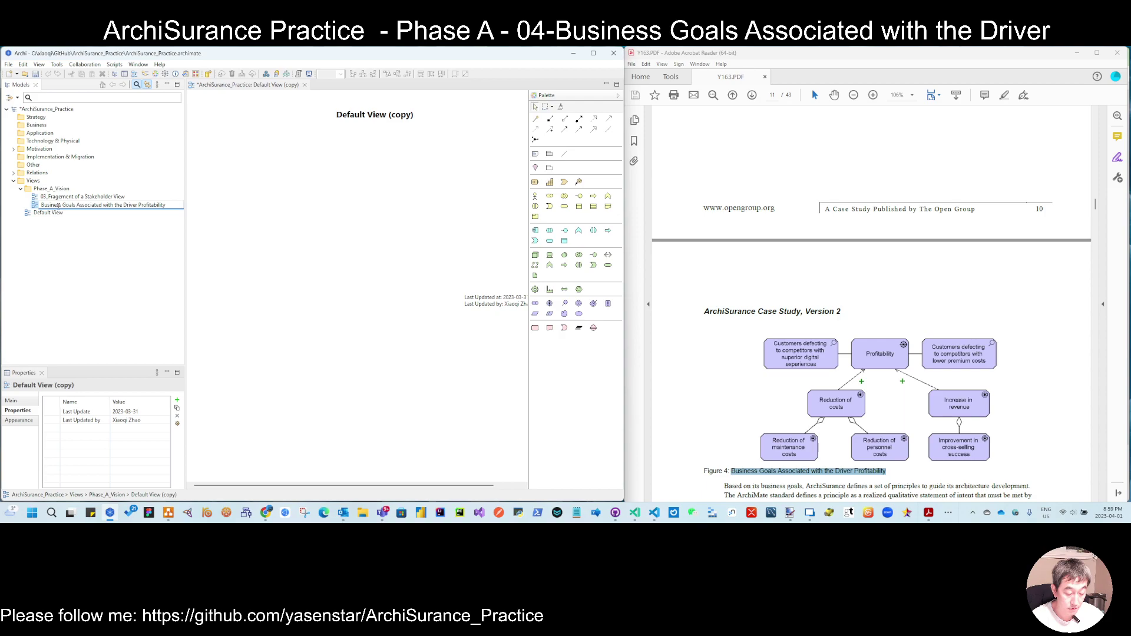
text(04)
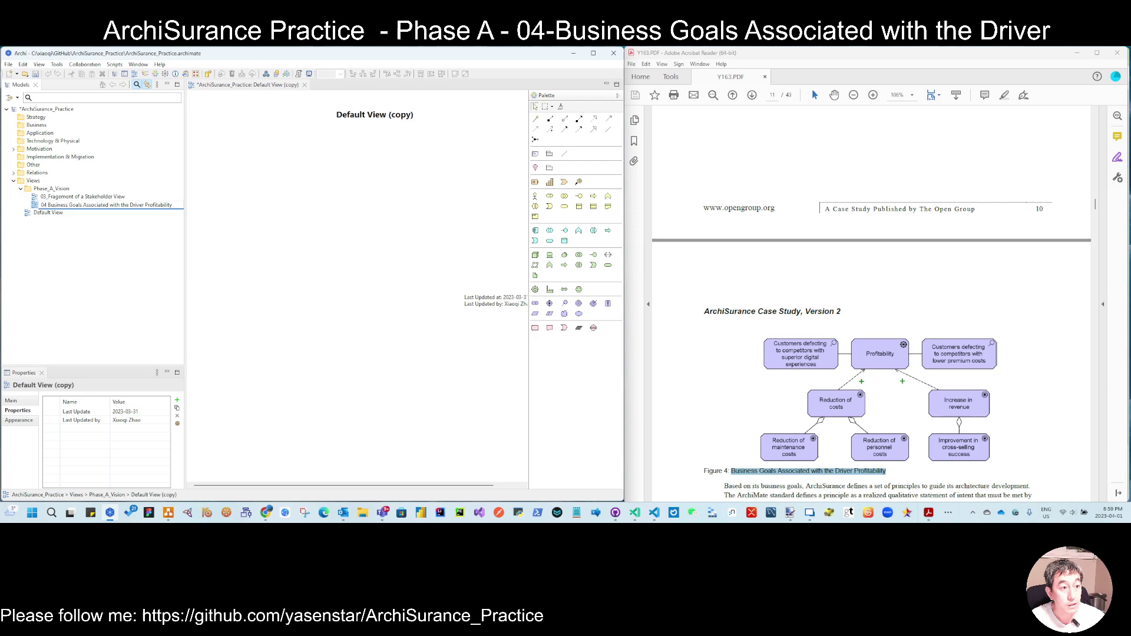
key(Return)
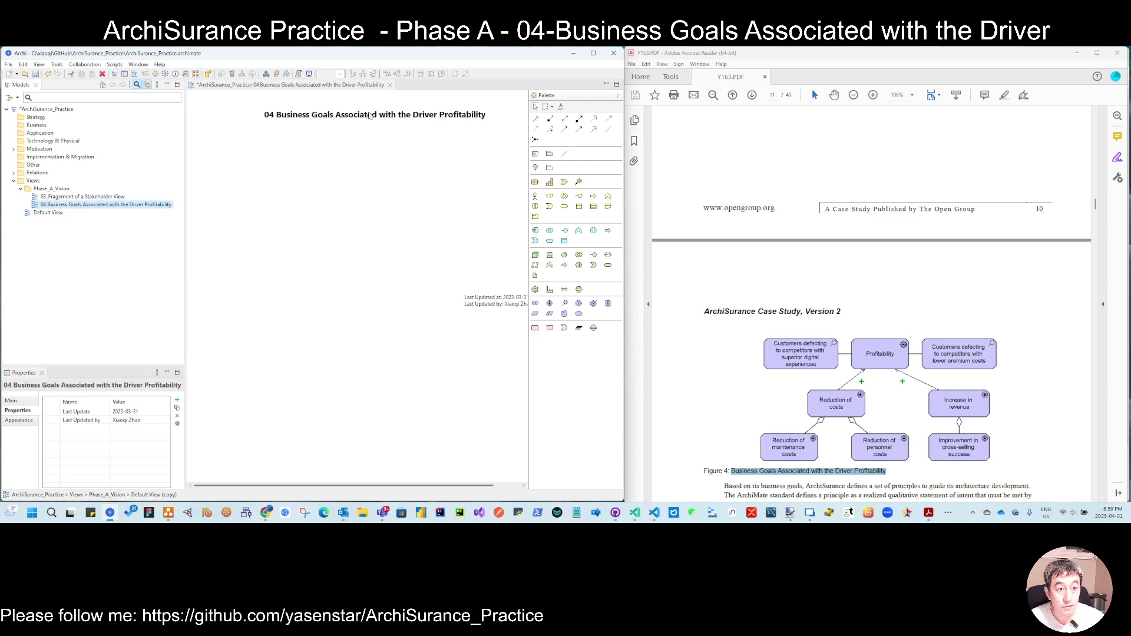
Step: Adjust the model tree panel width and expand the Motivation folder
drag(185, 176, 171, 176)
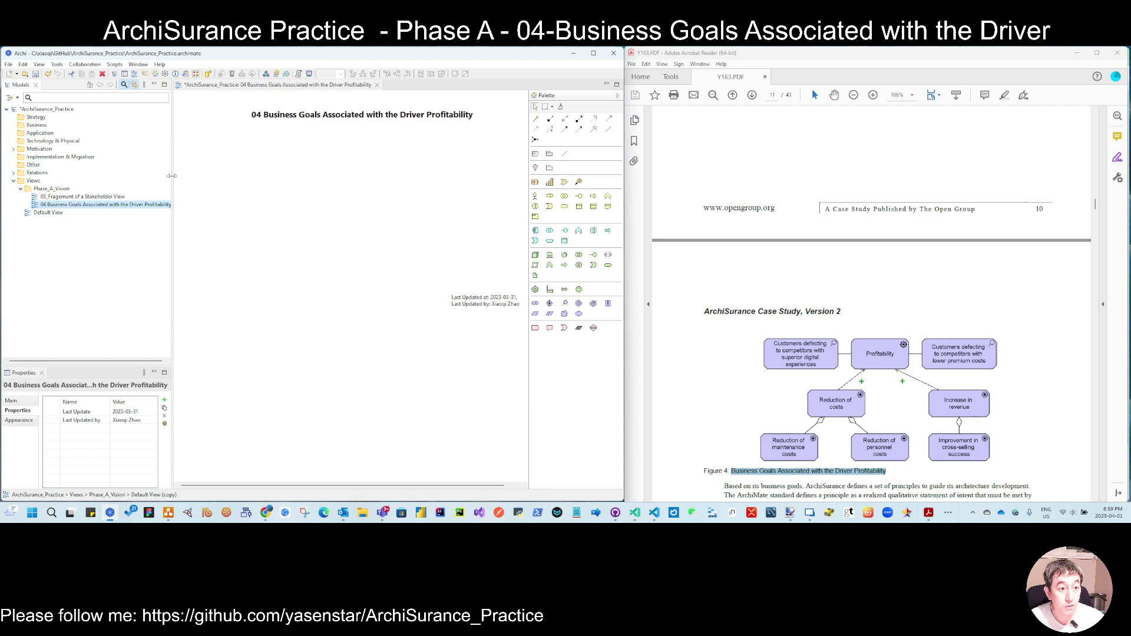
drag(172, 176, 176, 176)
click(14, 149)
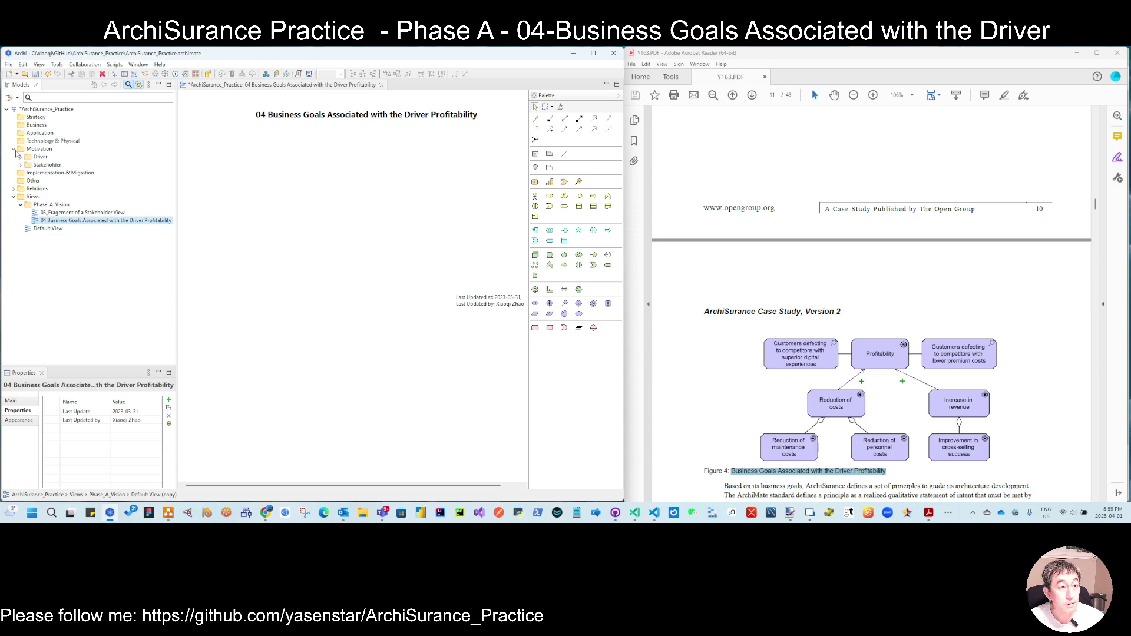
Step: Drag the Profitability driver from Motivation > Driver to the top of the view
click(21, 157)
drag(53, 189, 346, 169)
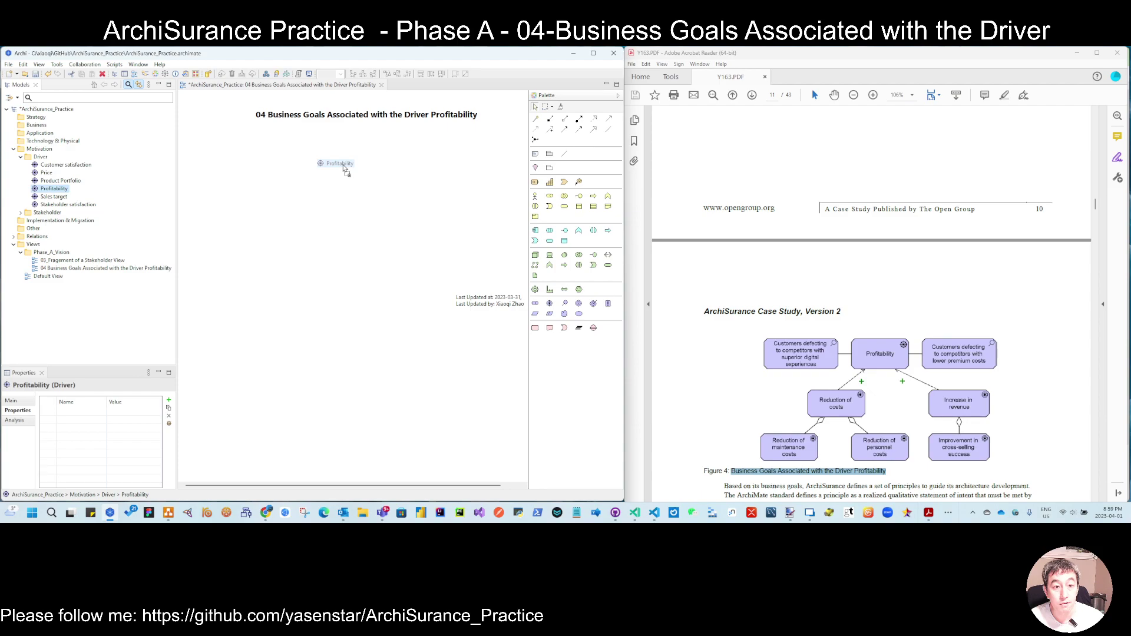
drag(345, 170, 346, 170)
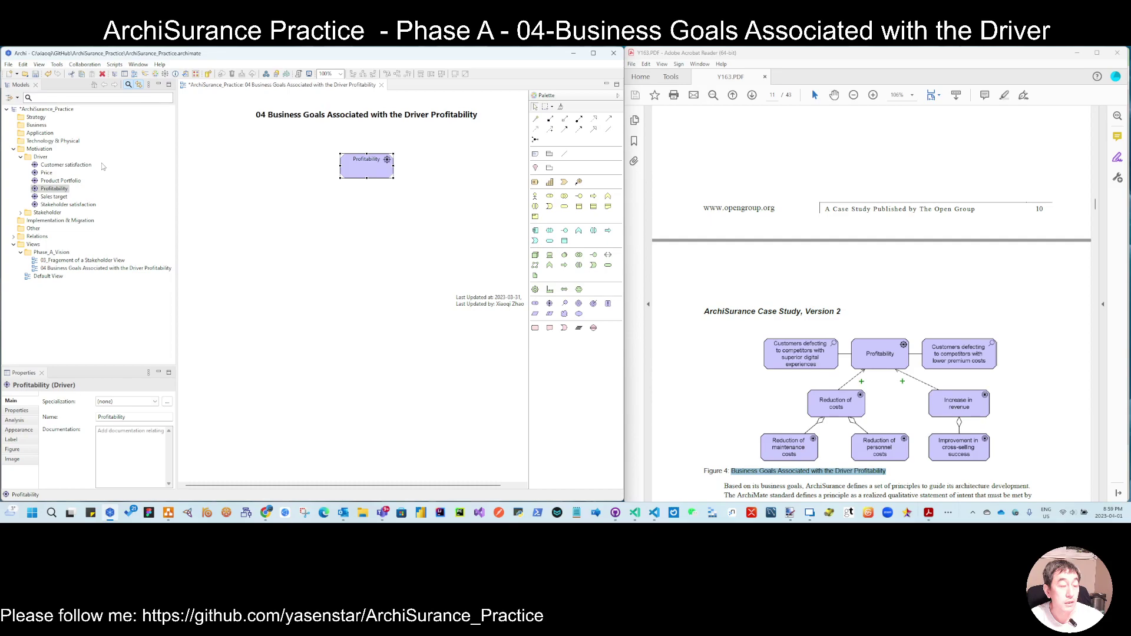
click(39, 149)
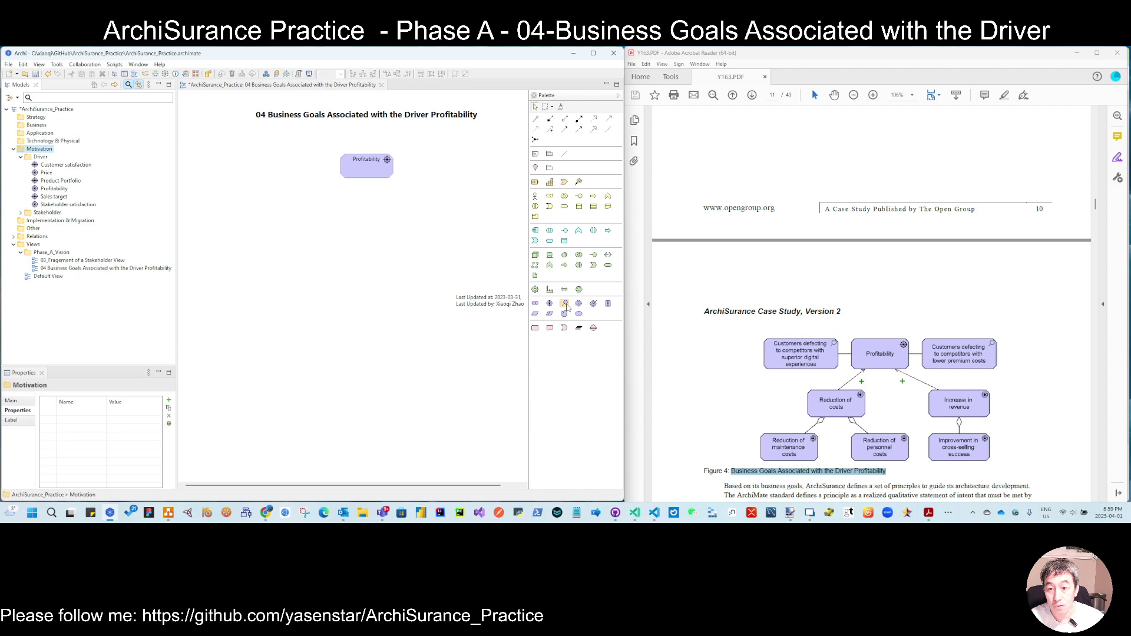
Step: Add the assessment 'Customers defecting to competitors with superior digital experiences' left of Profitability
click(565, 304)
click(232, 168)
text(Customer)
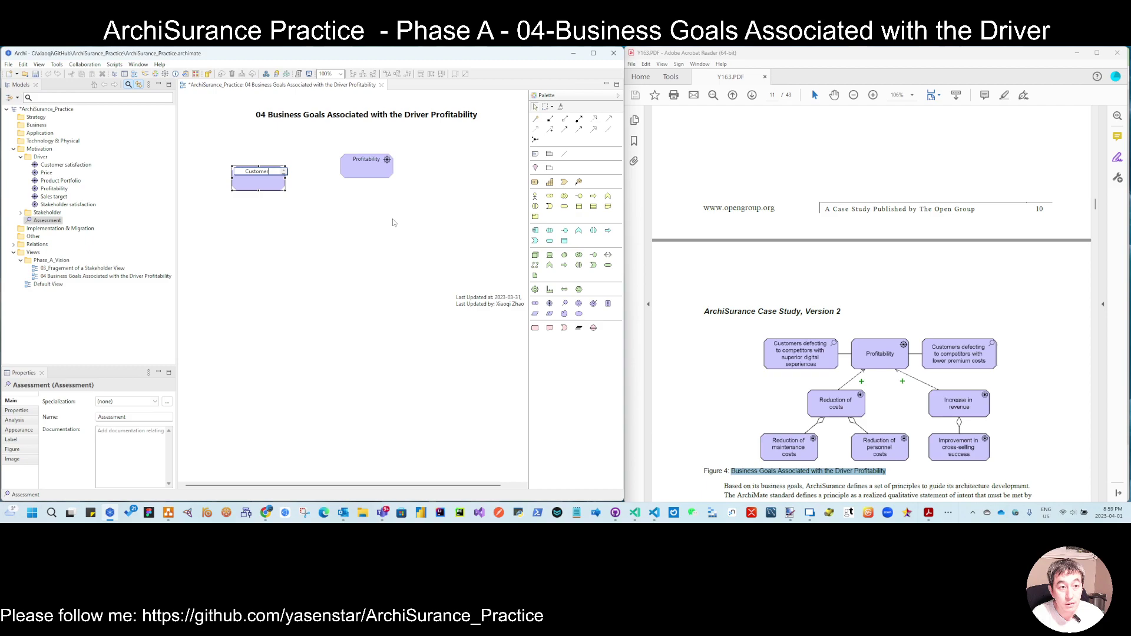
text(s defecting to competito)
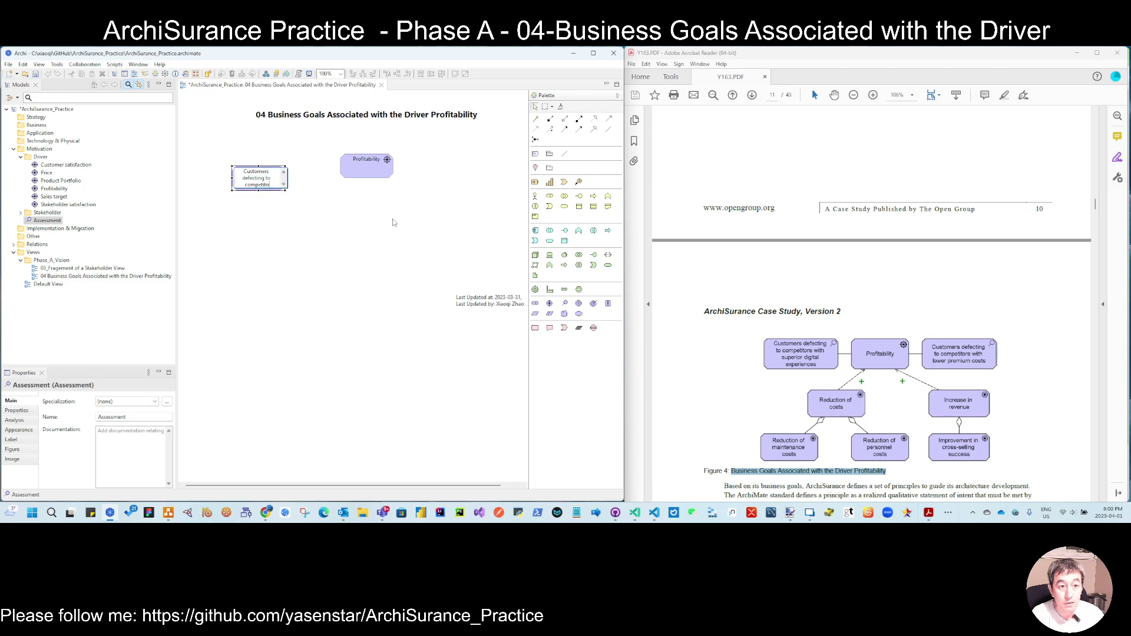
text(rs with)
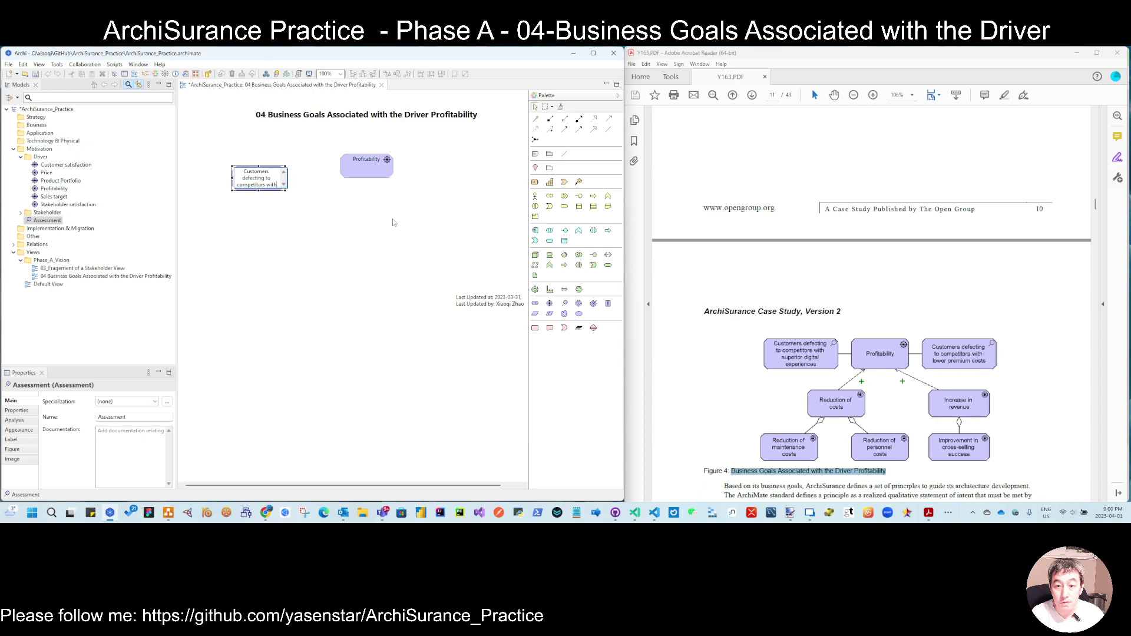
text( superior digital e)
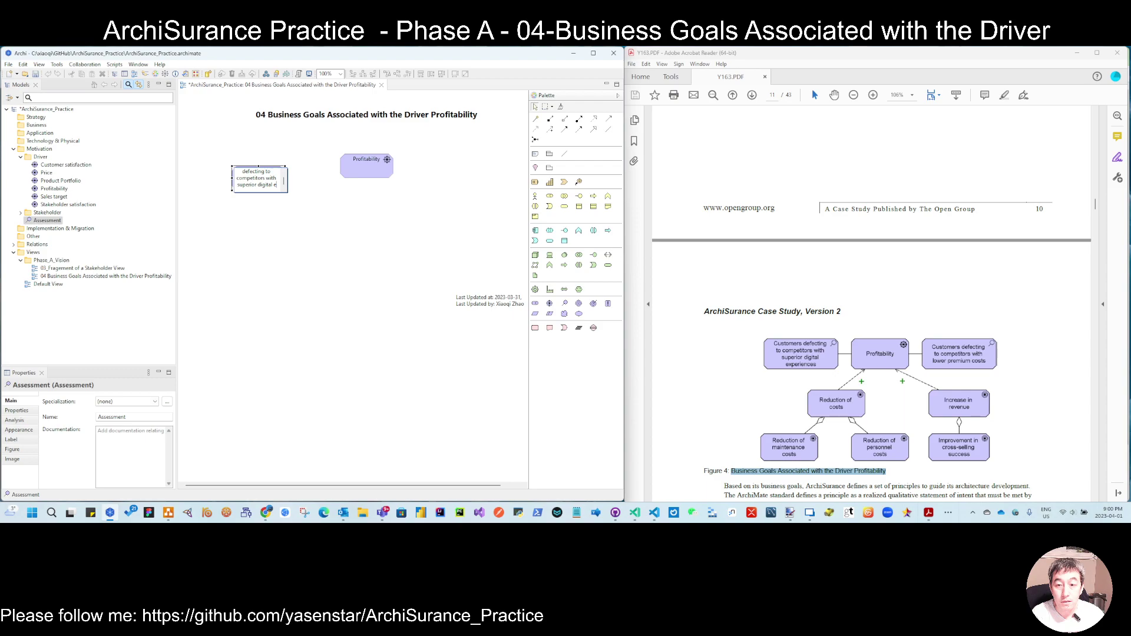
text(xperiences)
key(Return)
Step: Duplicate it as '…with lower premium costs' and place it right of Profitability
key(ctrl+c)
key(ctrl+v)
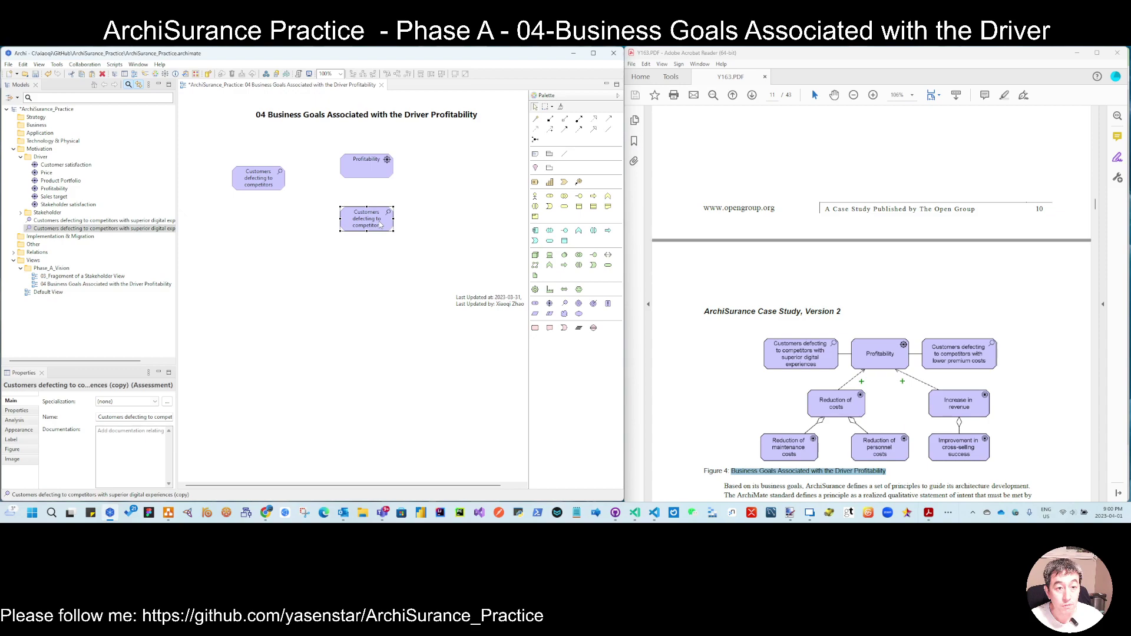
double_click(381, 225)
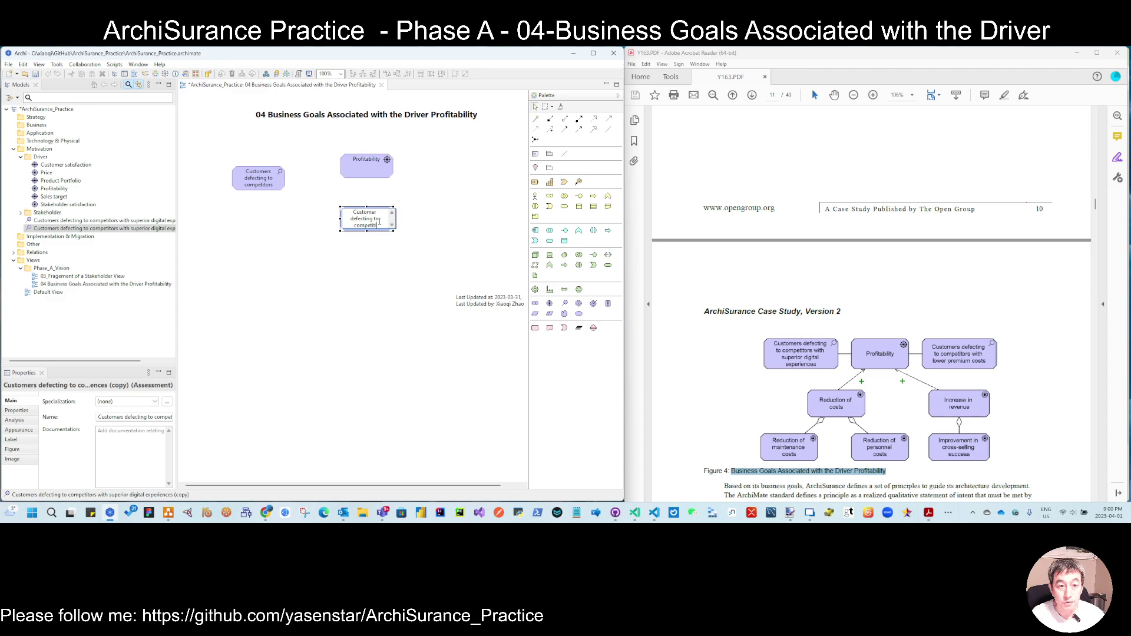
text(ors with lower premiu)
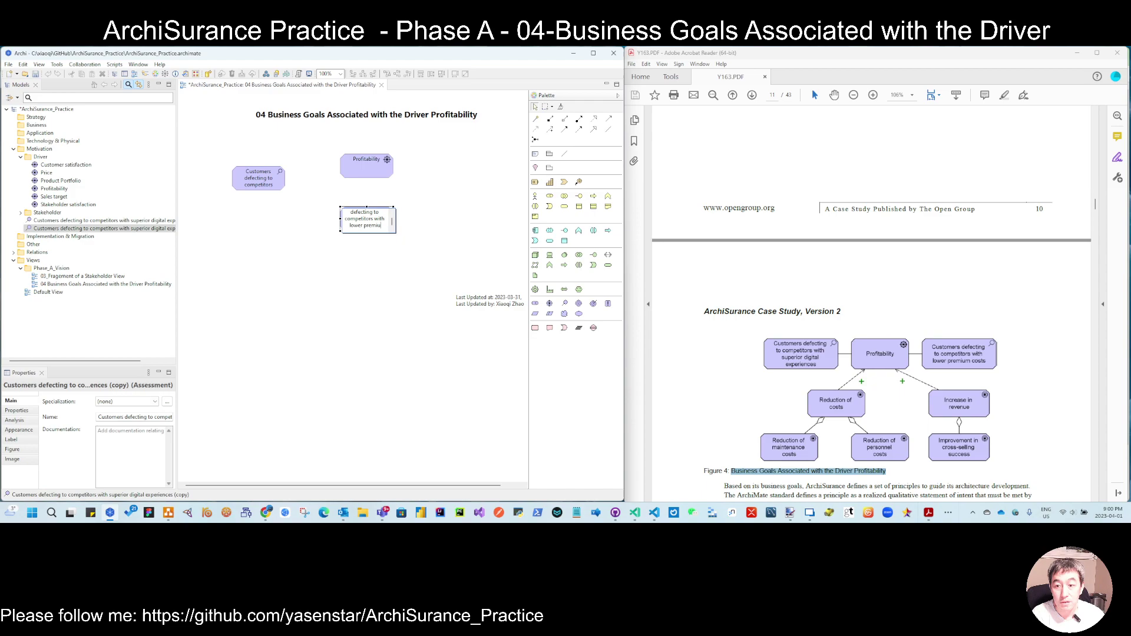
text(m costs)
key(Return)
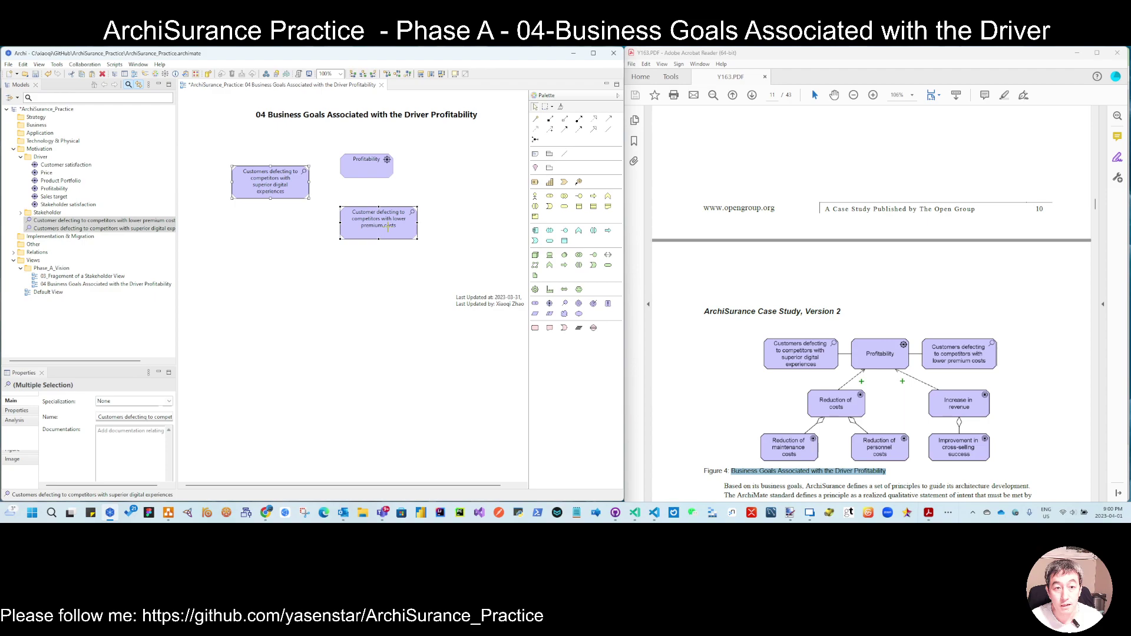
drag(388, 228, 407, 164)
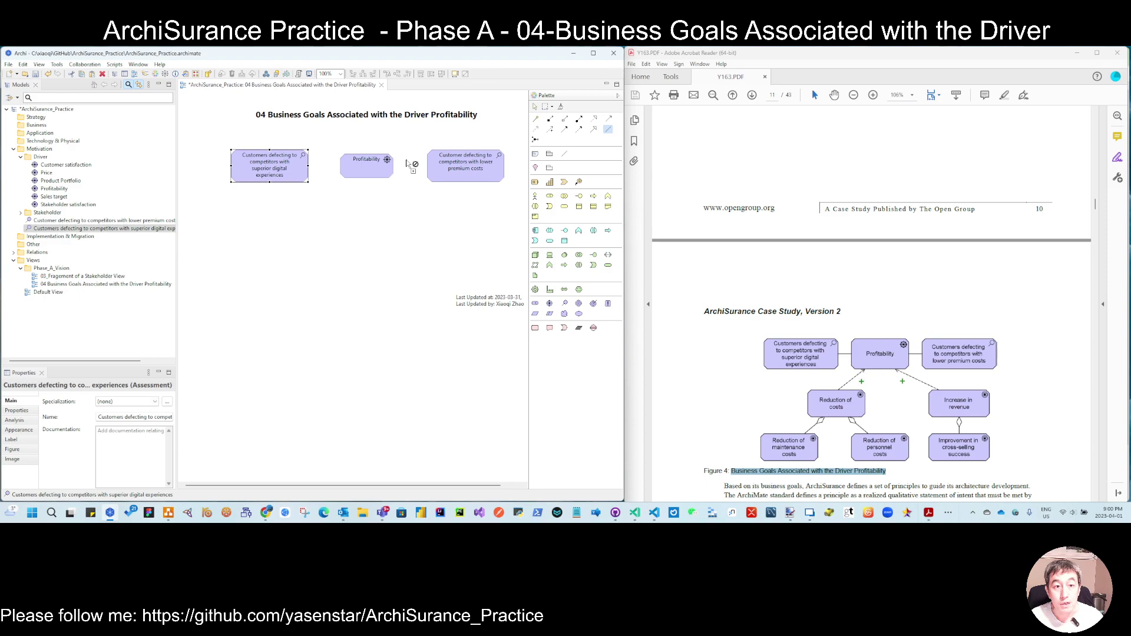
Step: Draw associations from Profitability to the assessments and locate the superior-digital one in the model tree
click(304, 166)
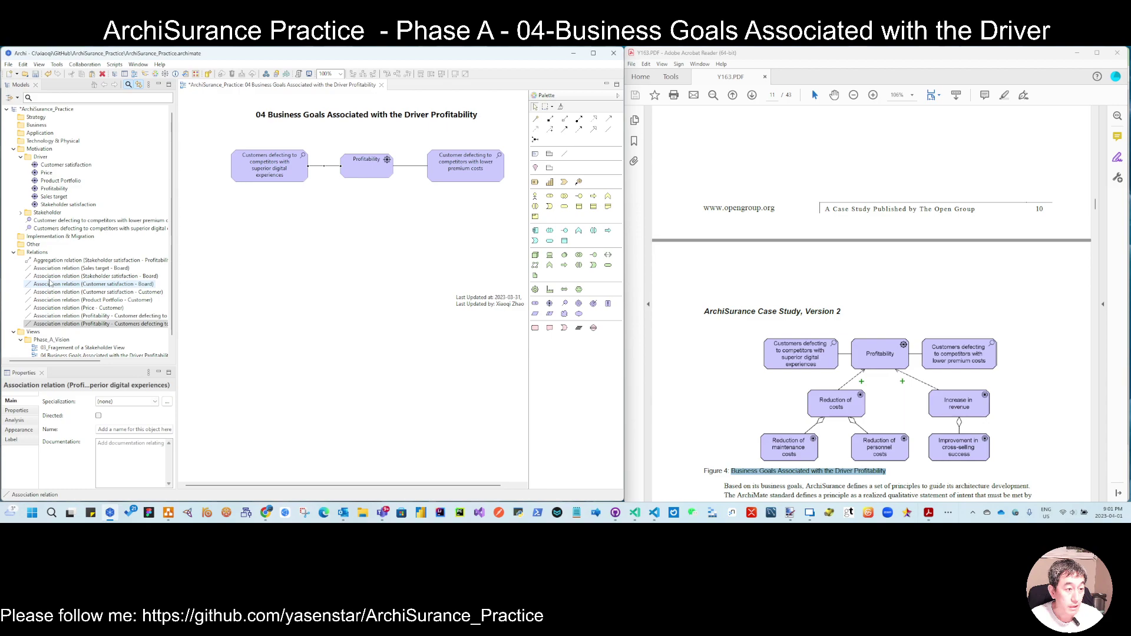
click(41, 230)
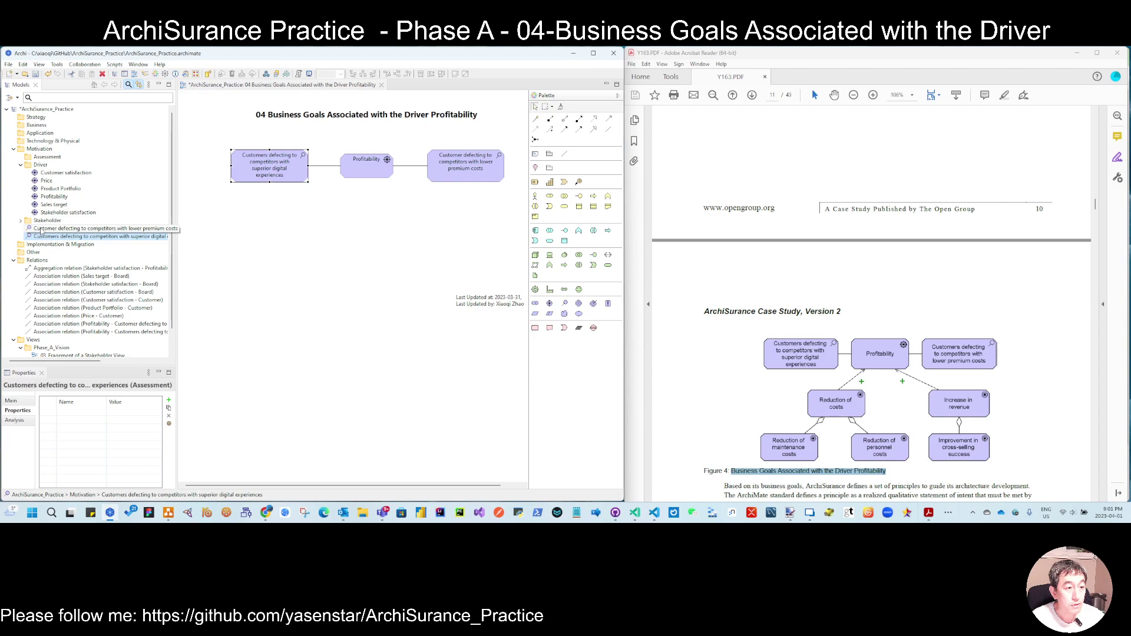
Step: Create a 'Goal' folder under Motivation and begin adding new goals to it
right_click(39, 148)
mouse_move(224, 156)
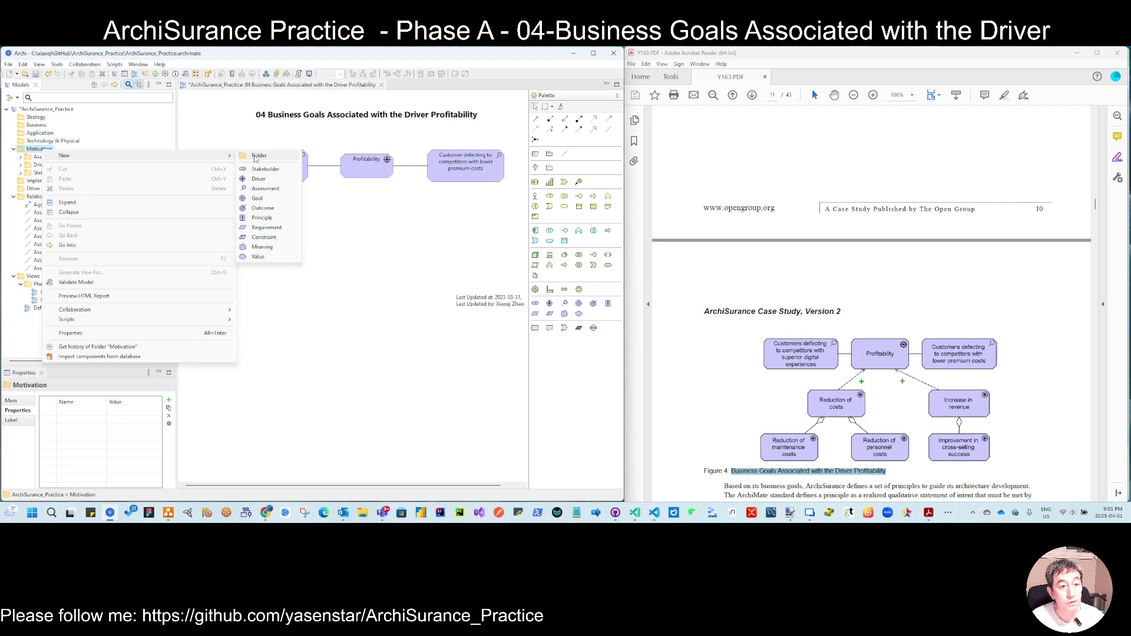
click(256, 156)
text(Goal)
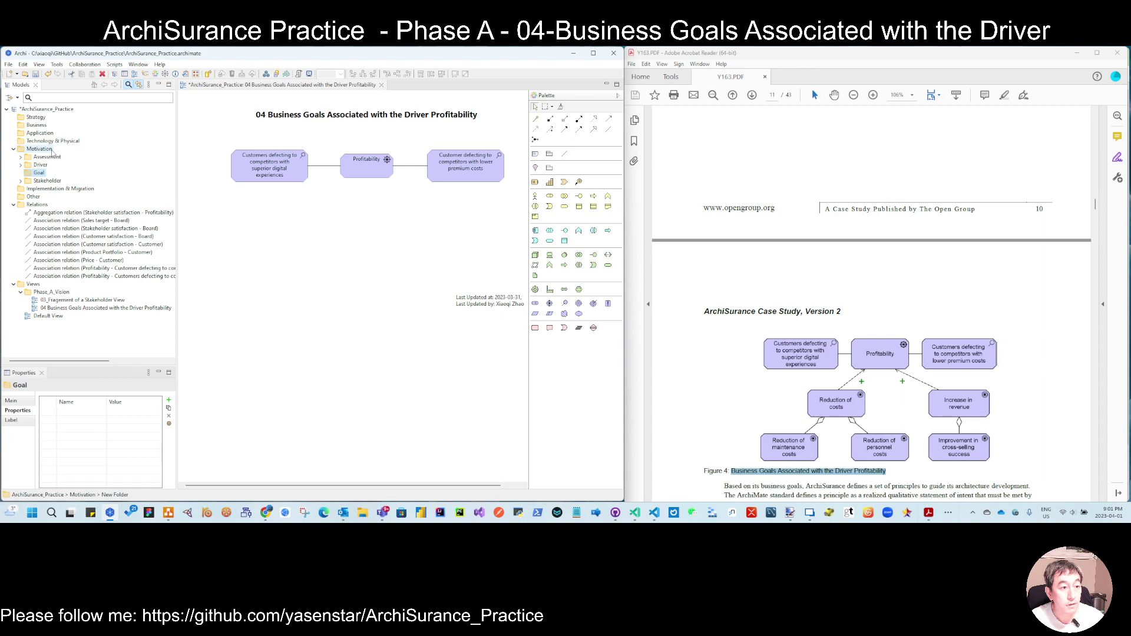
right_click(40, 173)
mouse_move(54, 182)
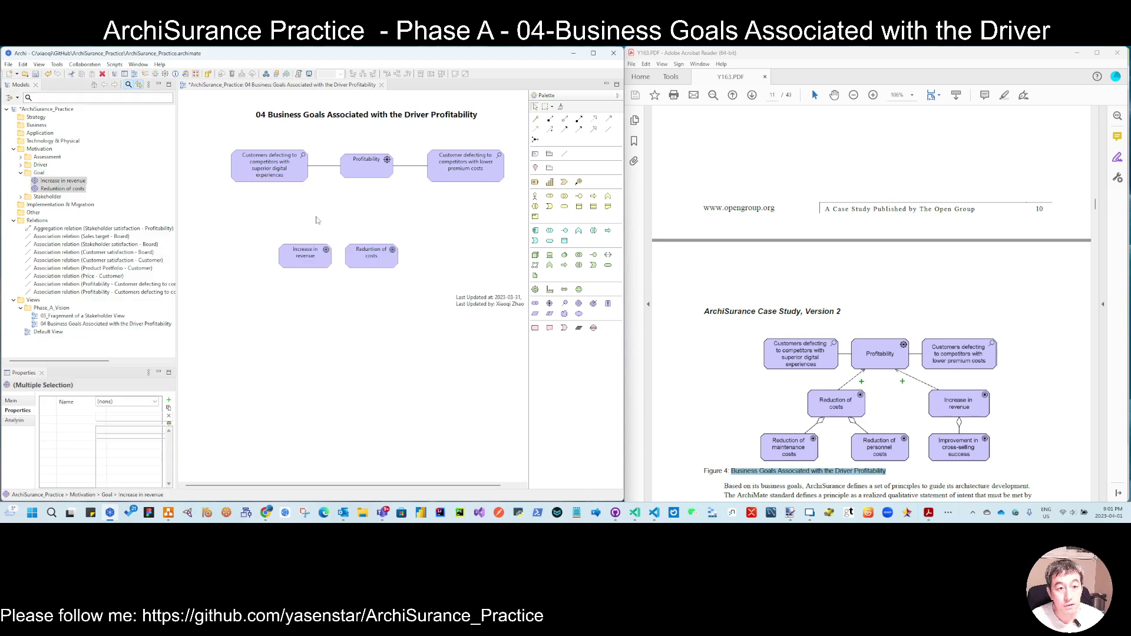
Step: Place both goals under Profitability, add an influence from Increase in revenue, and select it
drag(374, 262, 316, 220)
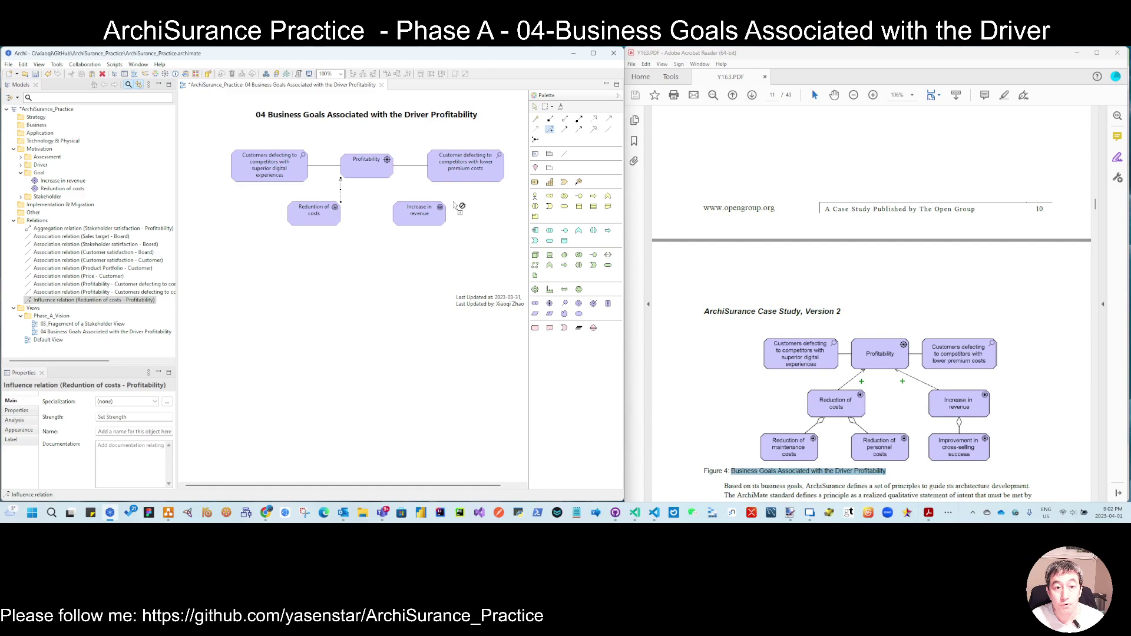
click(400, 217)
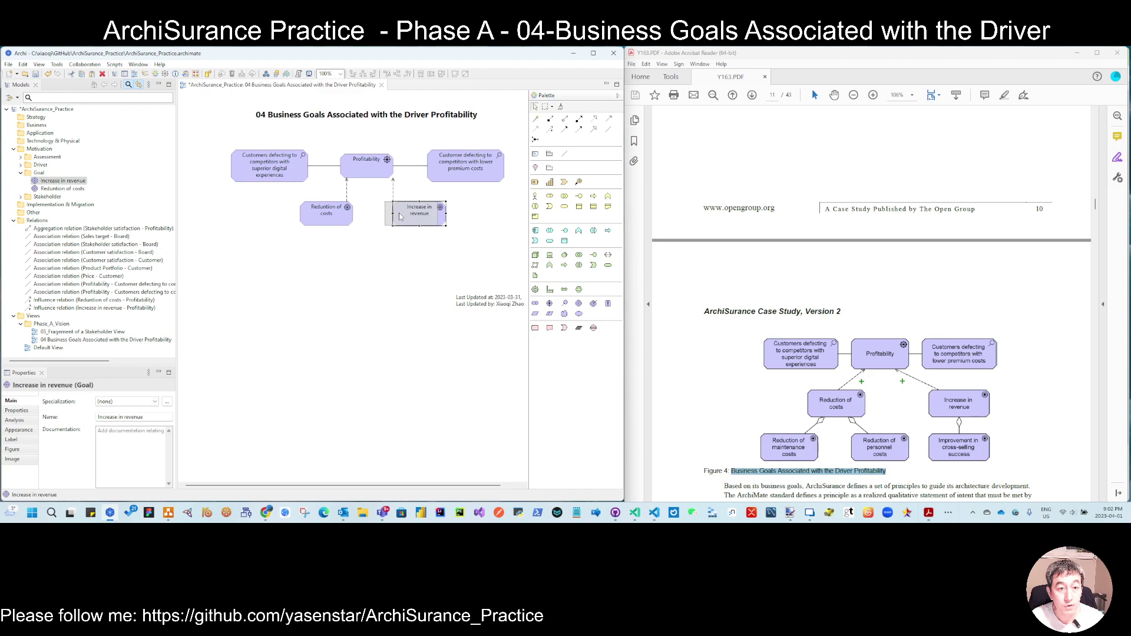
drag(400, 216, 387, 217)
click(387, 185)
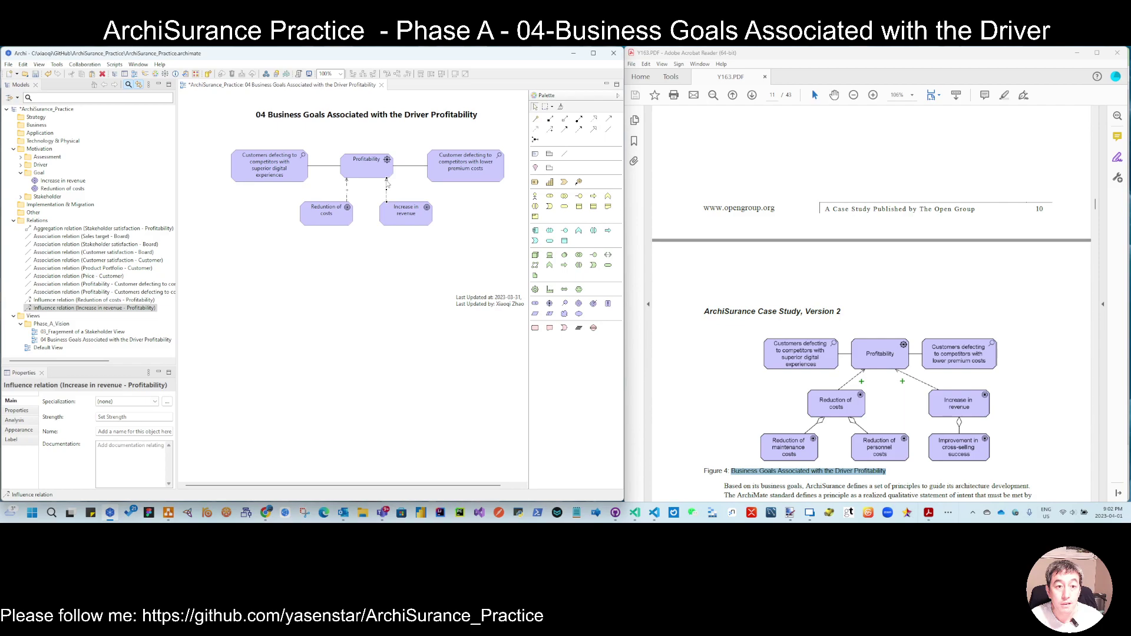
Step: Choose green in the Colour dialog for the Increase in revenue influence relation
click(37, 117)
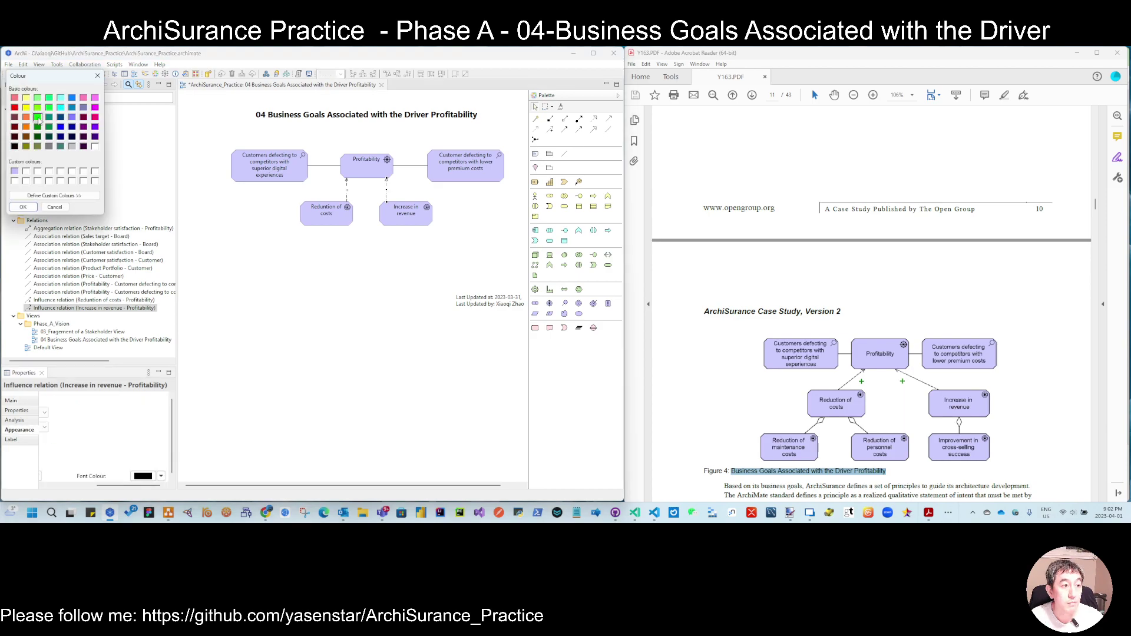